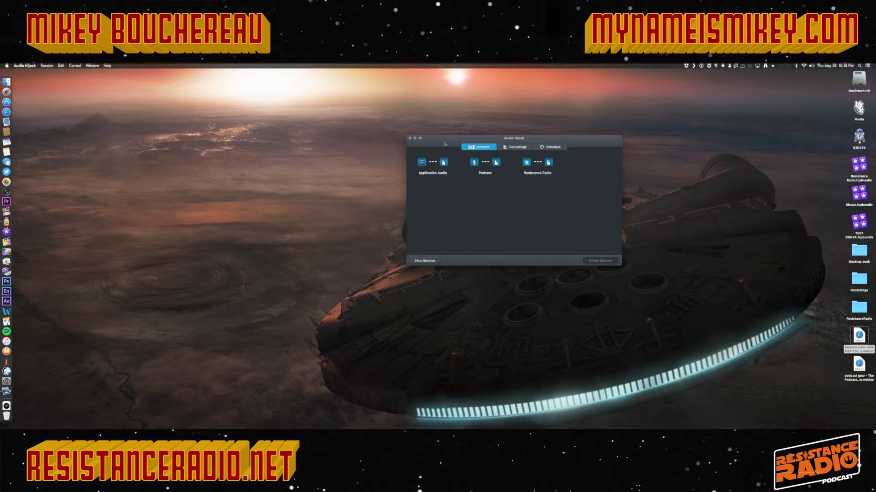
- Open the Resistance Radio session alone, closing the Sessions list and moving its window to the upper centre
left_click(543, 164)
double_click(543, 165)
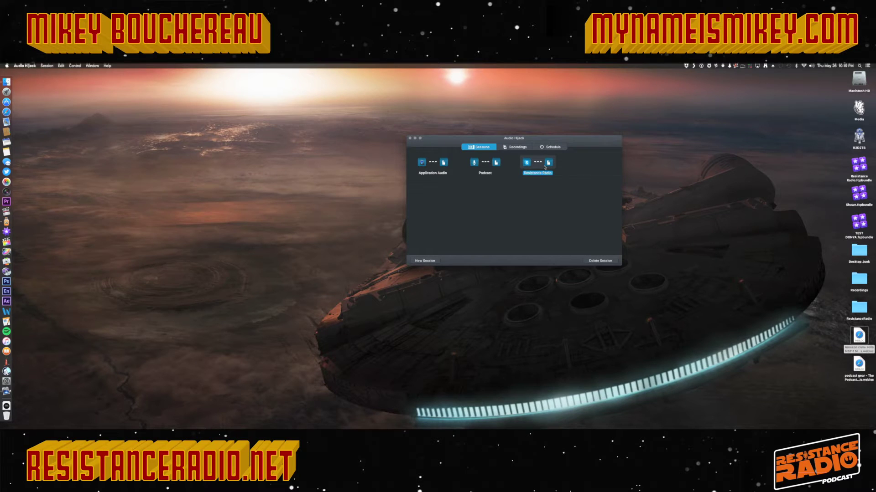
left_click(410, 138)
left_click_drag(567, 233, 392, 98)
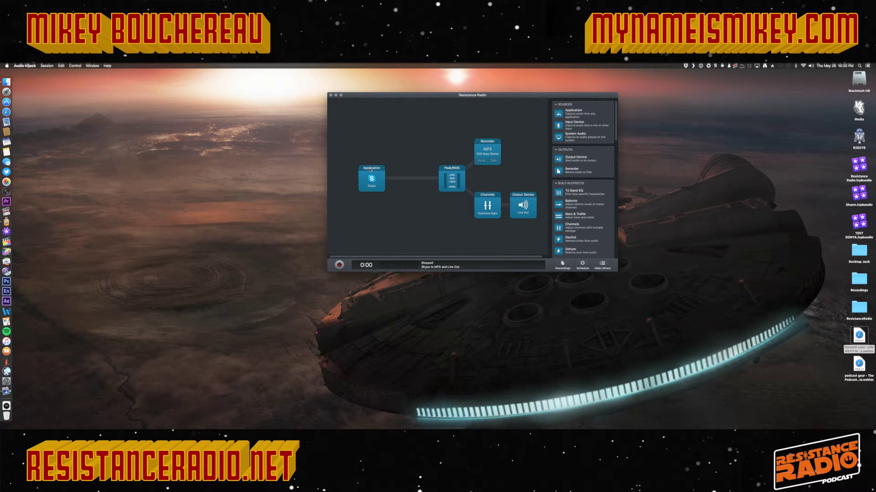
- Check the recorder's High quality MP3 settings, then hide Audio Hijack with Cmd+H
left_click(485, 152)
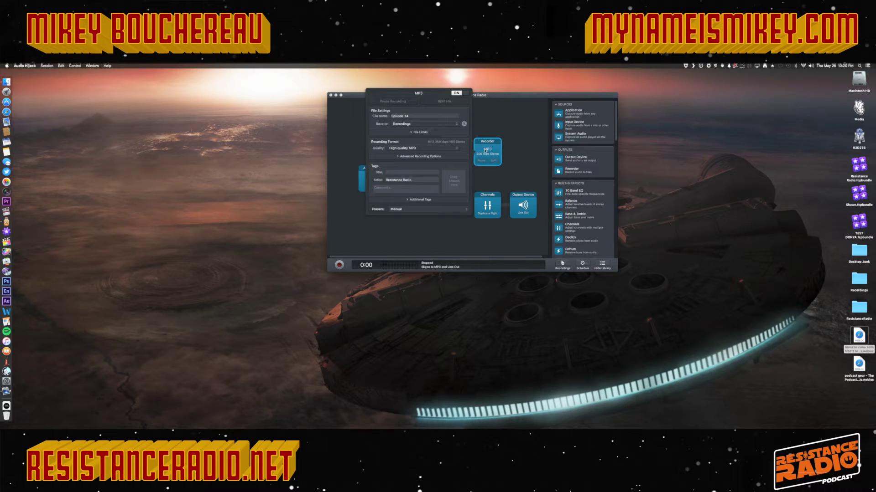
left_click(492, 113)
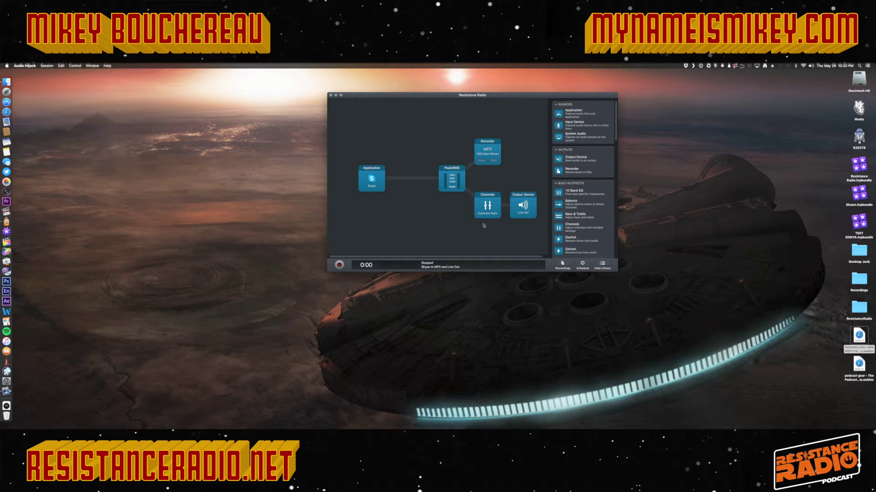
key("super+h")
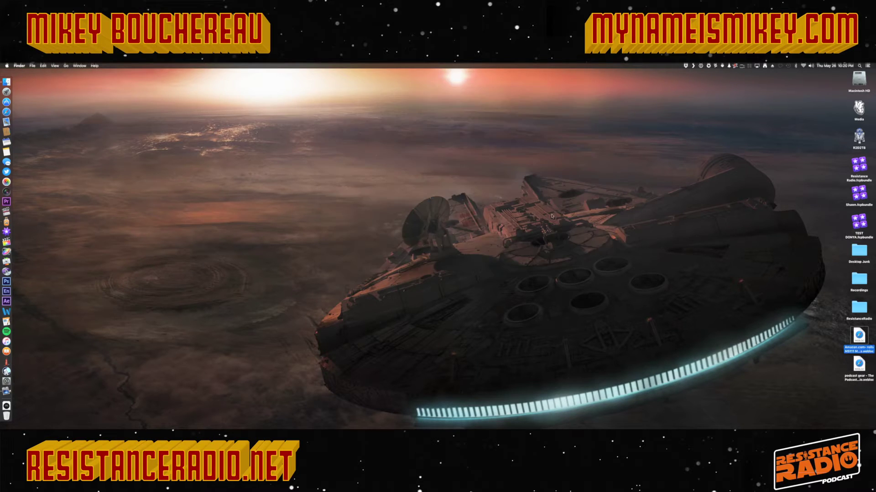
- Check Episode 14.mp3 in the desktop Recordings folder, then close the folder window
double_click(863, 277)
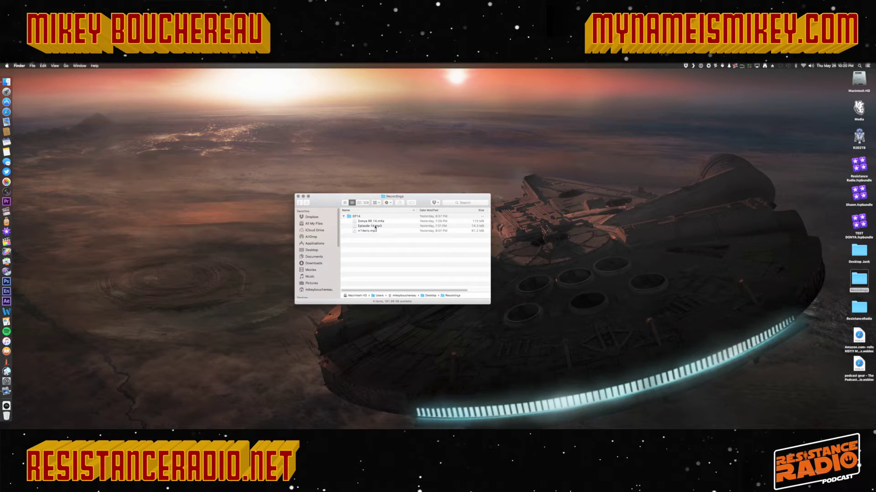
left_click(376, 226)
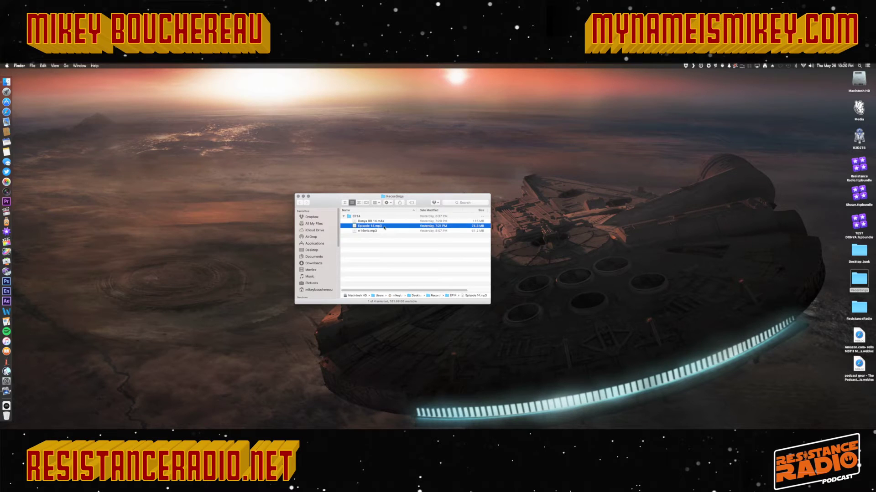
key("super+w")
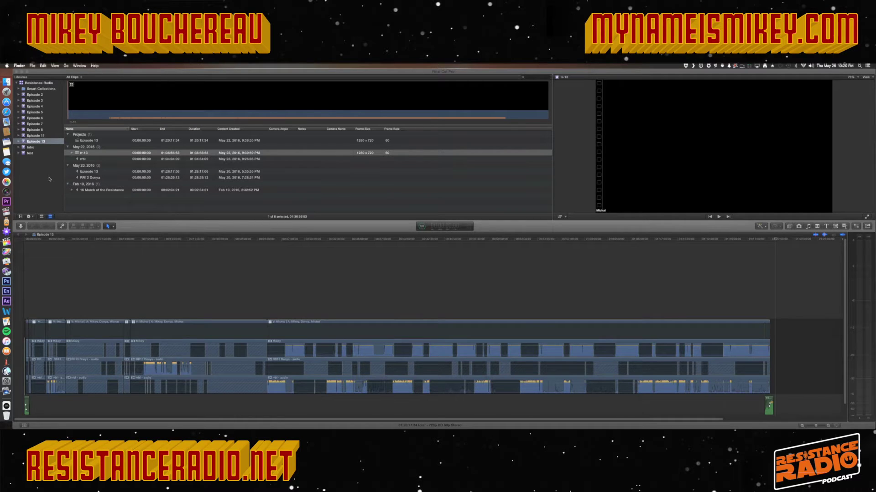
- Create a new event named Episode 14 in the Resistance Radio library
left_click(44, 66)
mouse_move(64, 72)
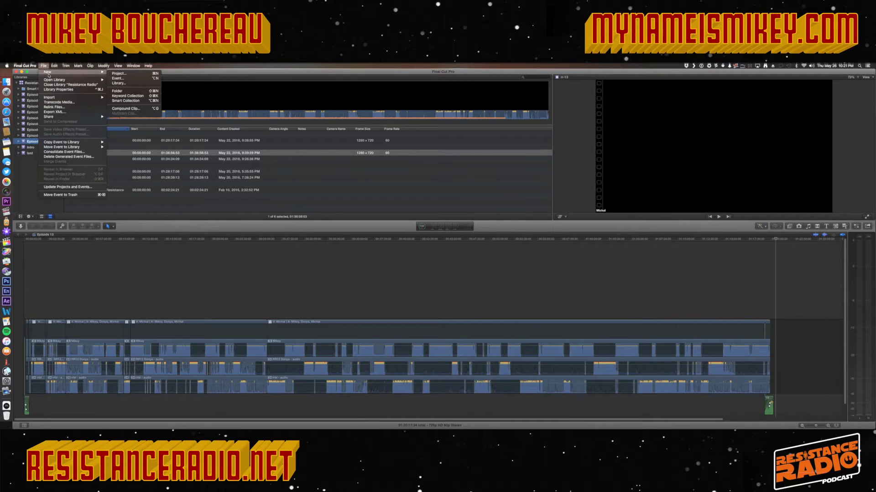
left_click(120, 79)
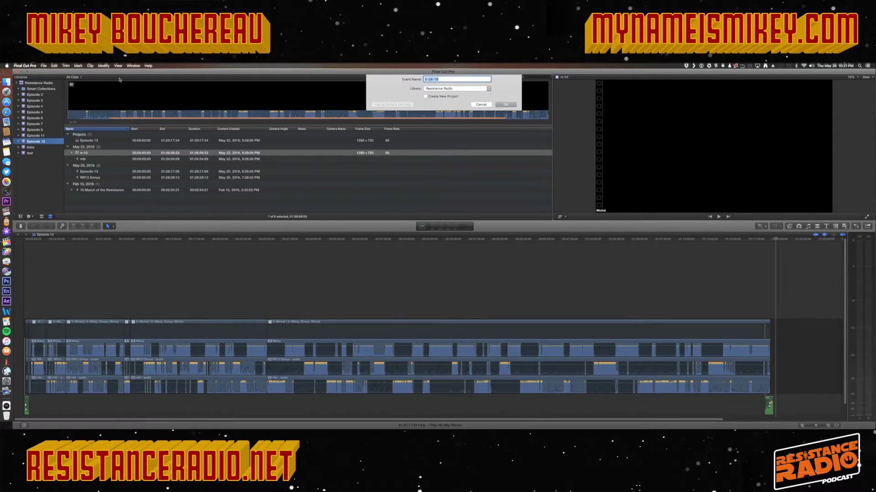
type("Episode 14")
key("Return")
- Import Donya RR 14, Episode 14 and n14eric from Desktop > Recordings > EP14, then select all three
left_click(308, 137)
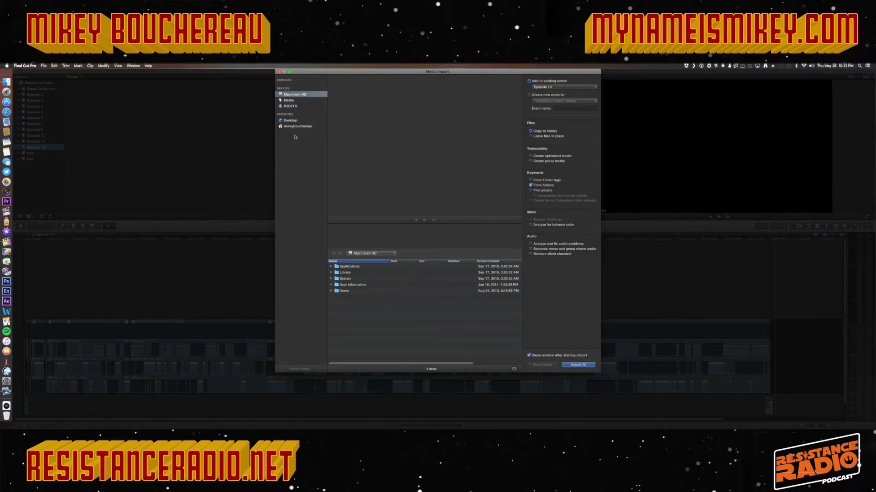
left_click(292, 120)
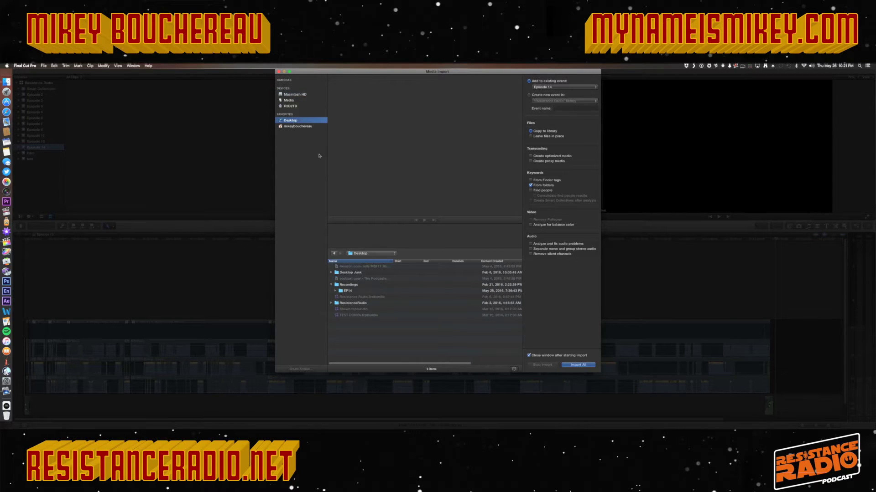
left_click(336, 291)
left_click(351, 296)
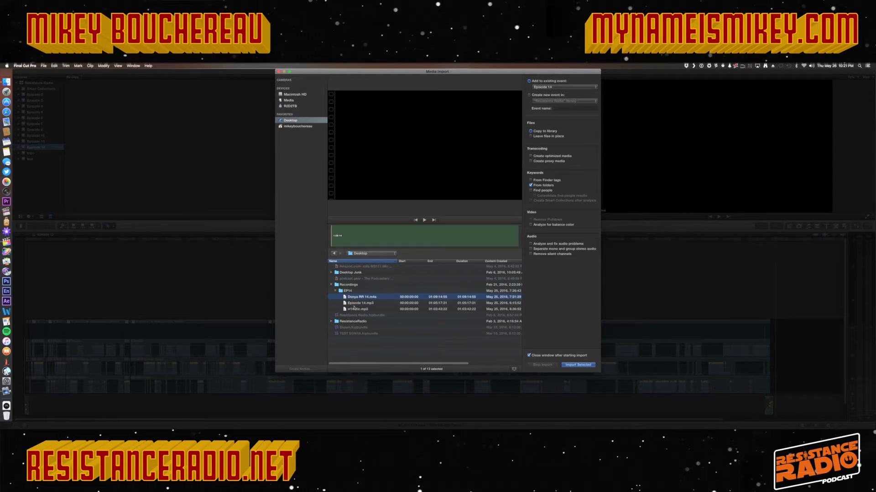
left_click(356, 310, "shift")
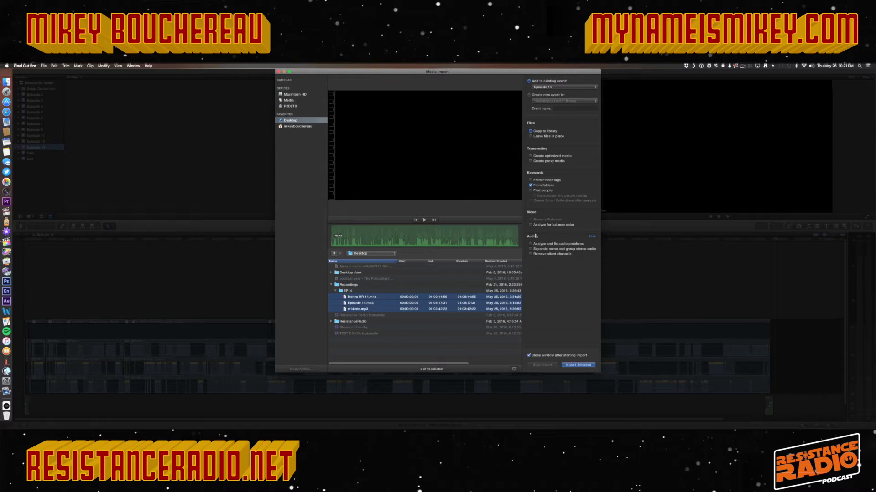
left_click(579, 365)
left_click_drag(65, 163, 64, 118)
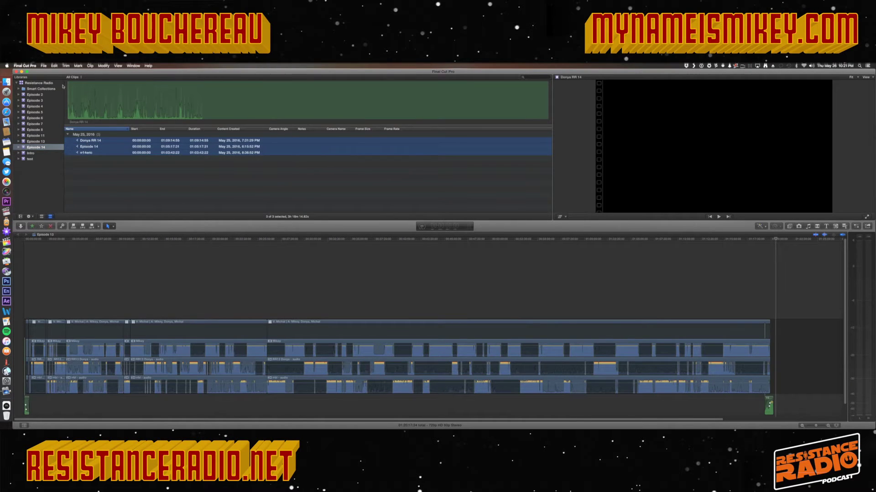
- Build a synchronized multicam clip named Episode 14 from the three selected recordings
left_click(47, 67)
mouse_move(60, 73)
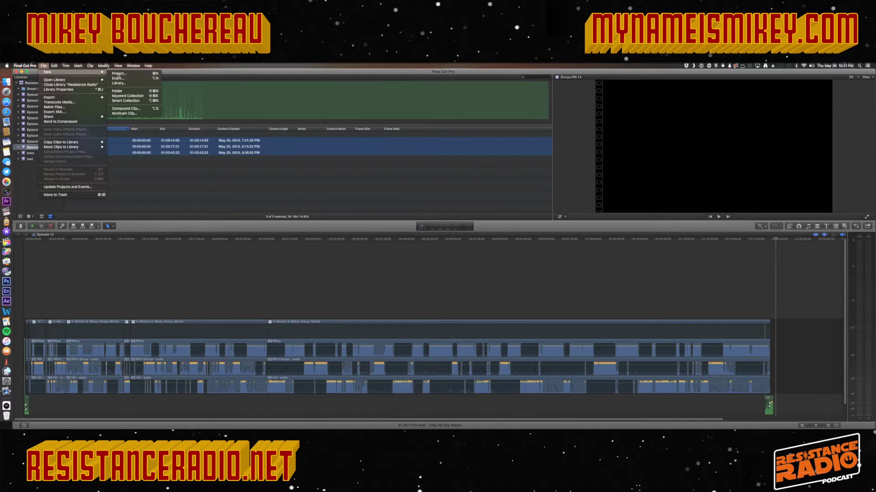
left_click(137, 114)
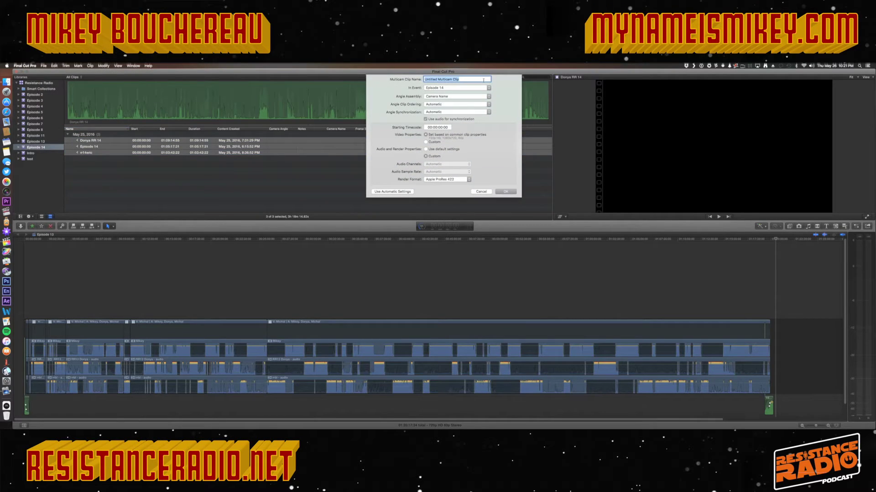
type("Episode 14")
key("Tab")
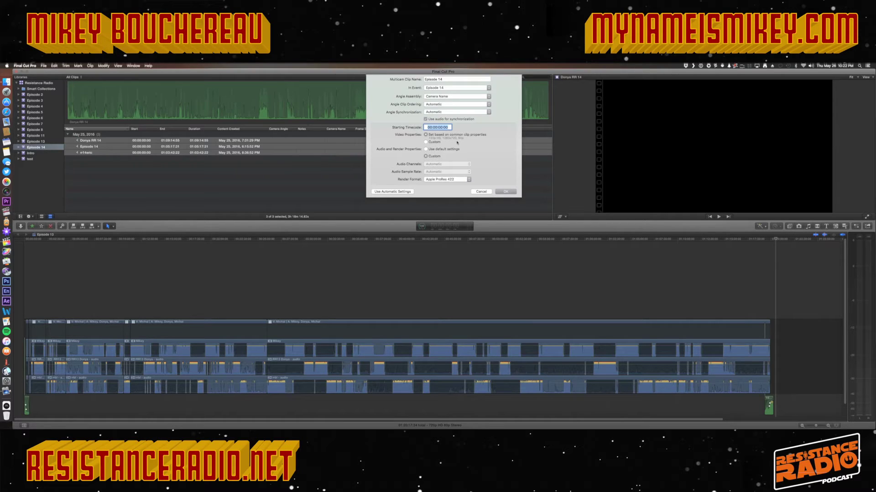
left_click(509, 194)
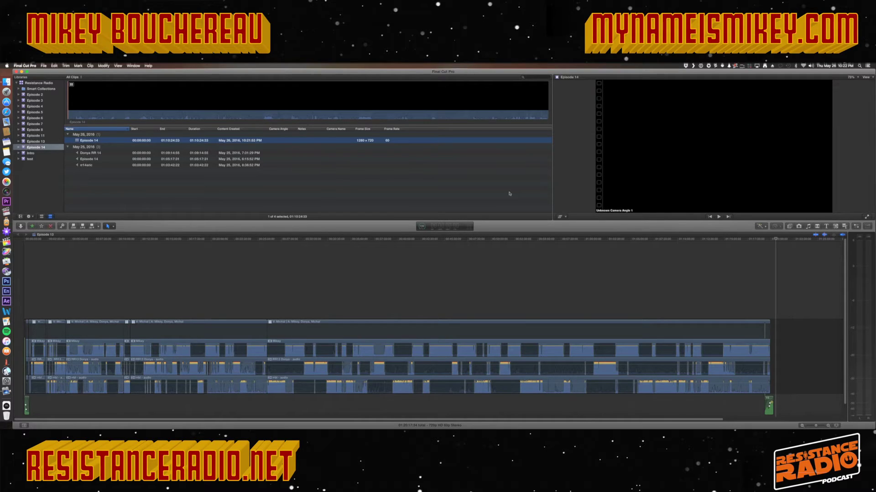
- Open the multicam clip in the angle editor, move the Episode 14 angle to the top, and select it
double_click(79, 142)
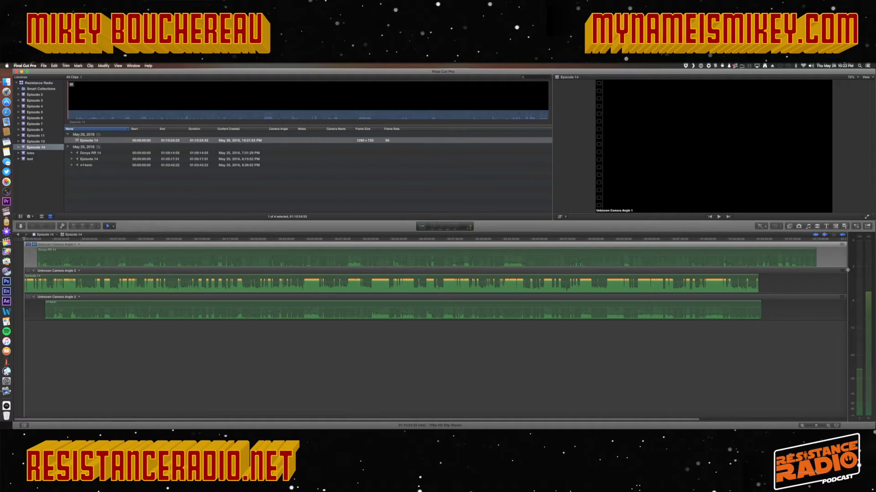
left_click_drag(841, 270, 841, 245)
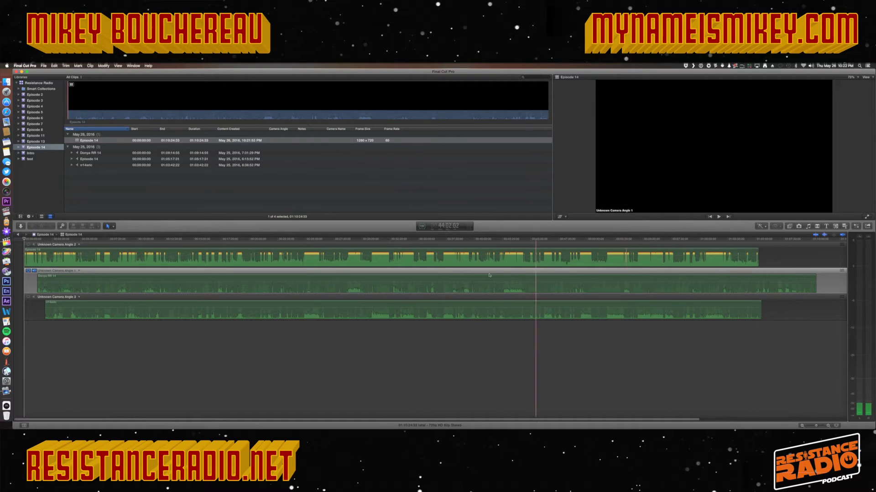
left_click(401, 252)
left_click(855, 226)
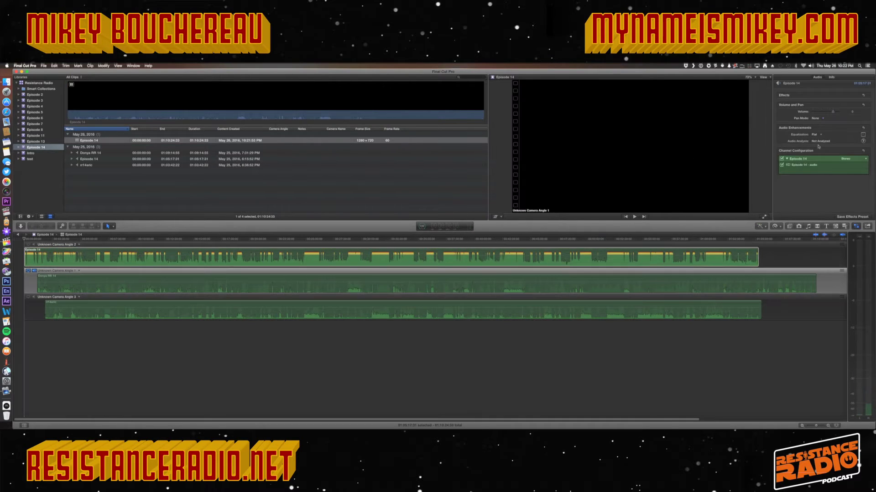
- Set the channel configuration to Dual Mono, audition both channels, and switch off mono 2
left_click(848, 160)
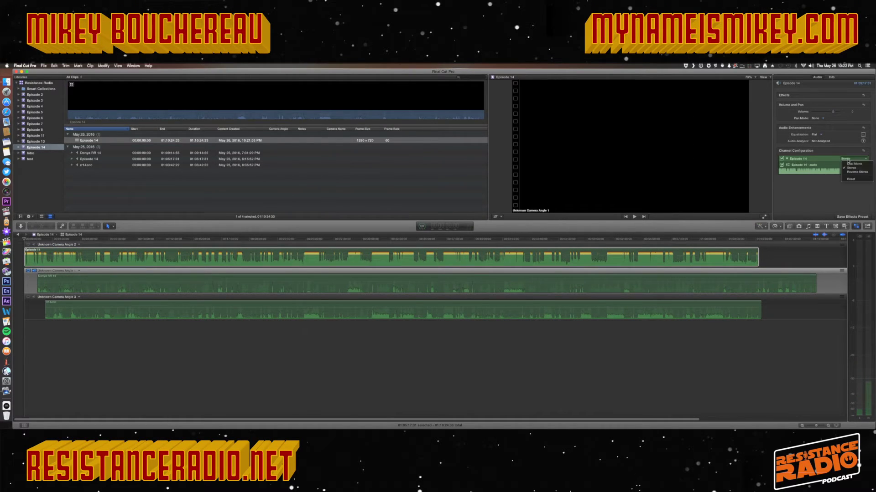
left_click(849, 164)
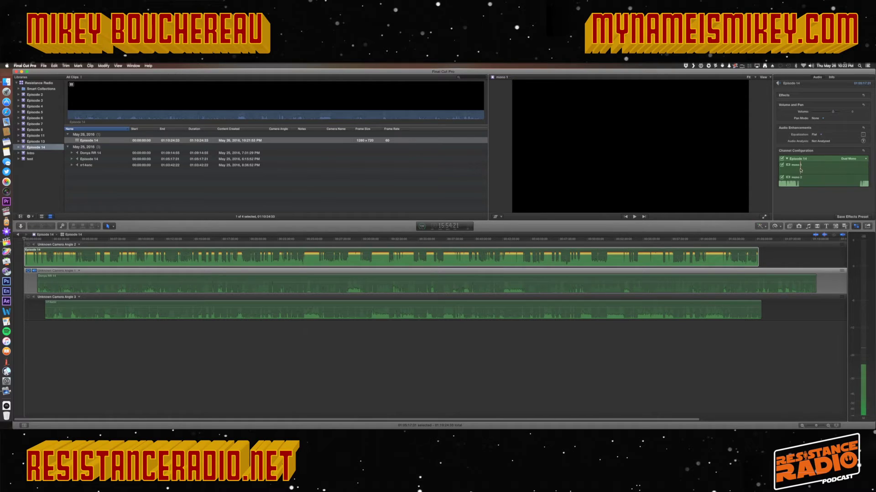
key("space")
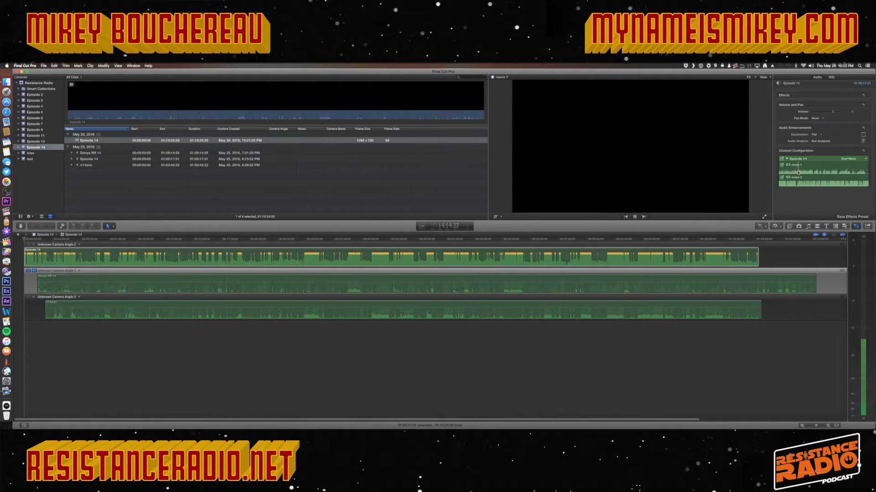
left_click(801, 182)
key("space")
key("space")
left_click(783, 178)
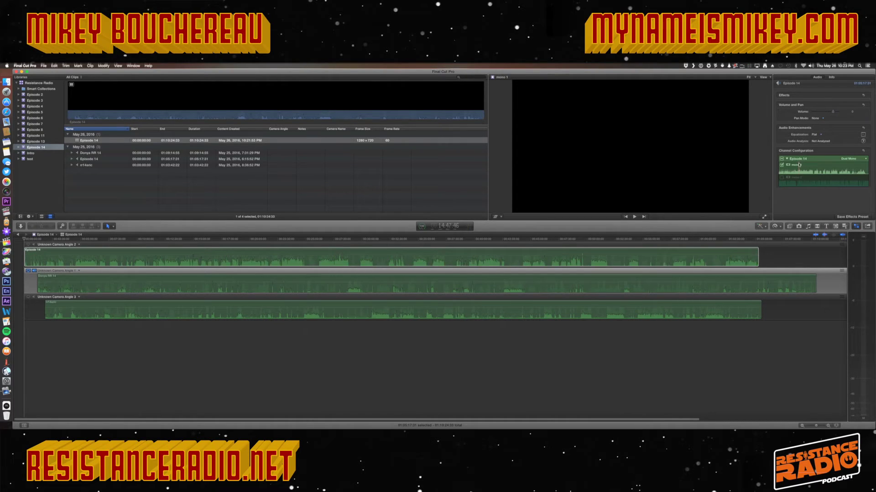
left_click(44, 249)
left_click(44, 245)
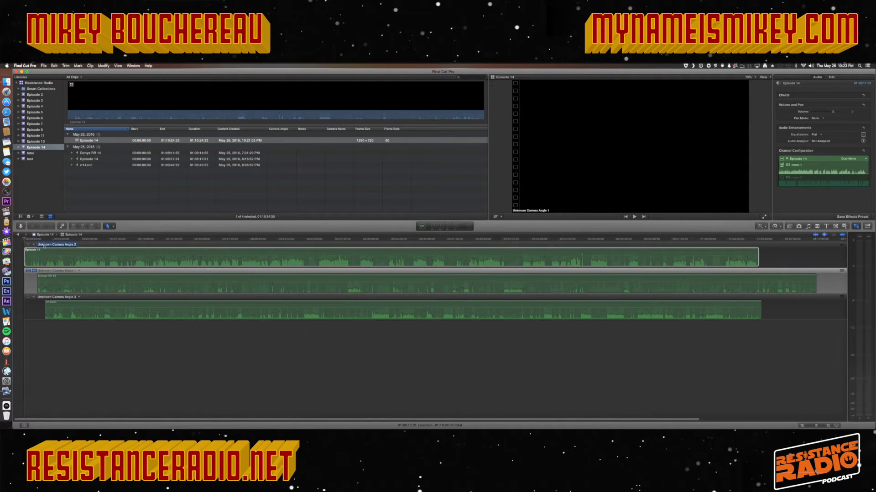
- Rename Unknown Camera Angles 2, 1 and 3 after each matching podcast speaker
type("Mikey")
left_click(51, 271)
type("Donya")
left_click(57, 298)
type("Er")
key("Return")
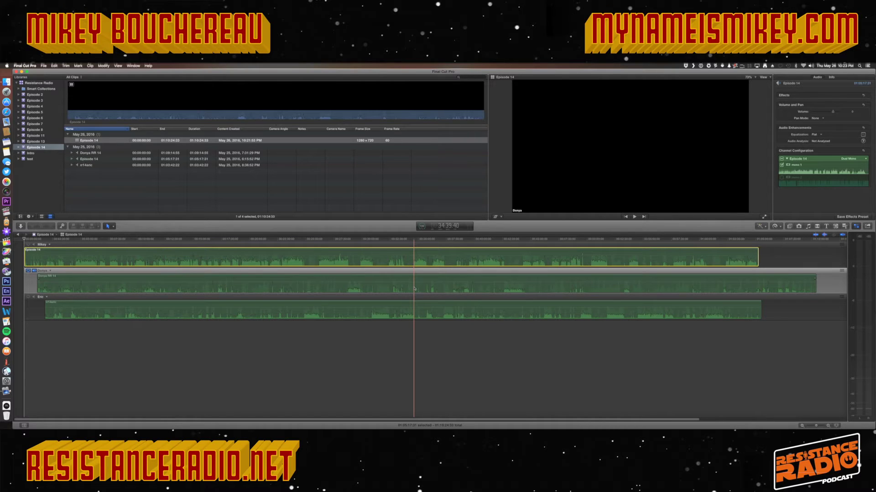
- Create a new empty project named Episode 14 in the Episode 14 event
left_click(18, 235)
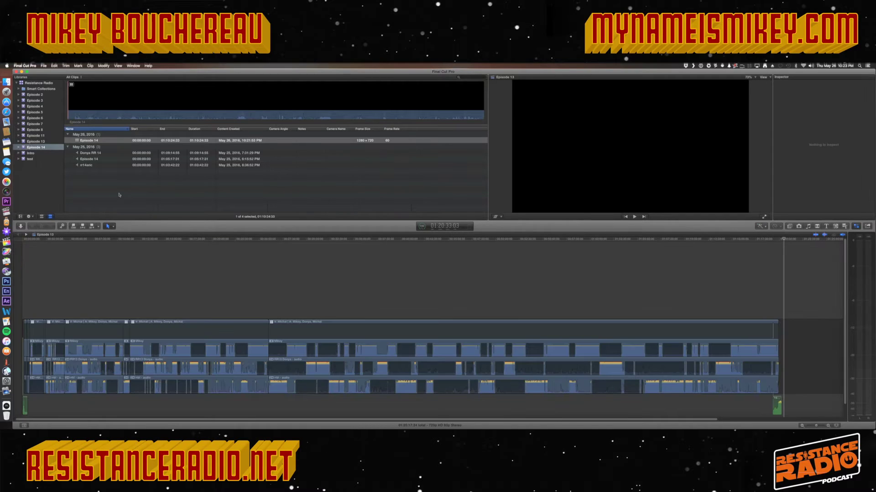
left_click(123, 191)
left_click(46, 66)
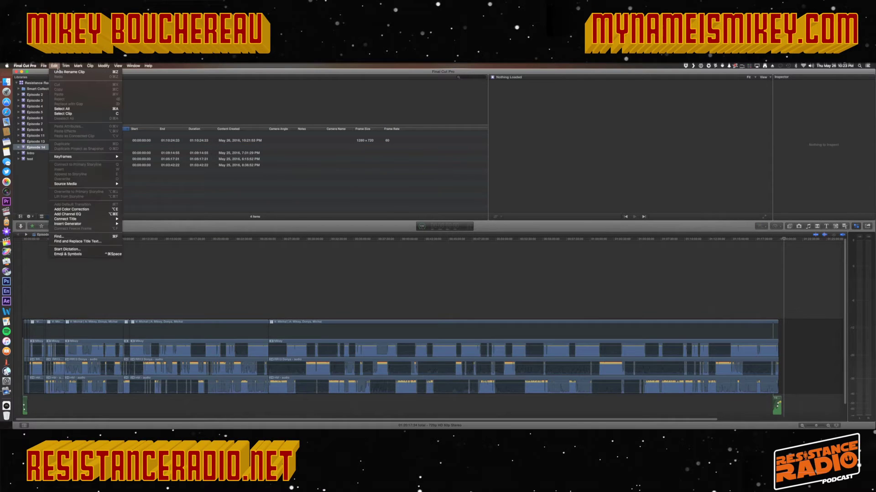
mouse_move(79, 72)
left_click(119, 73)
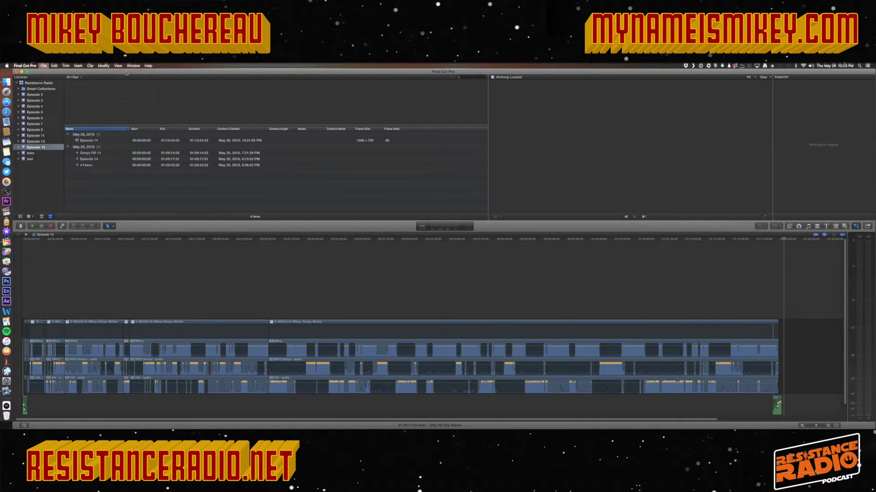
type("E")
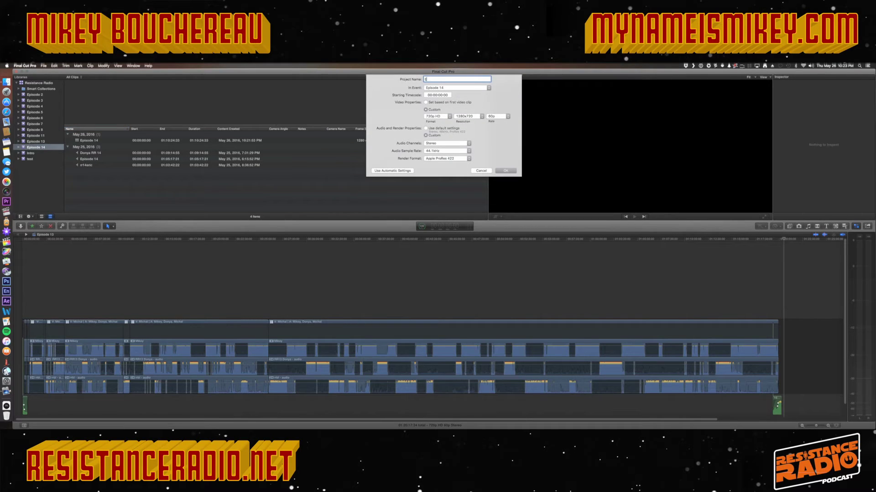
type("pisode 14")
left_click(505, 172)
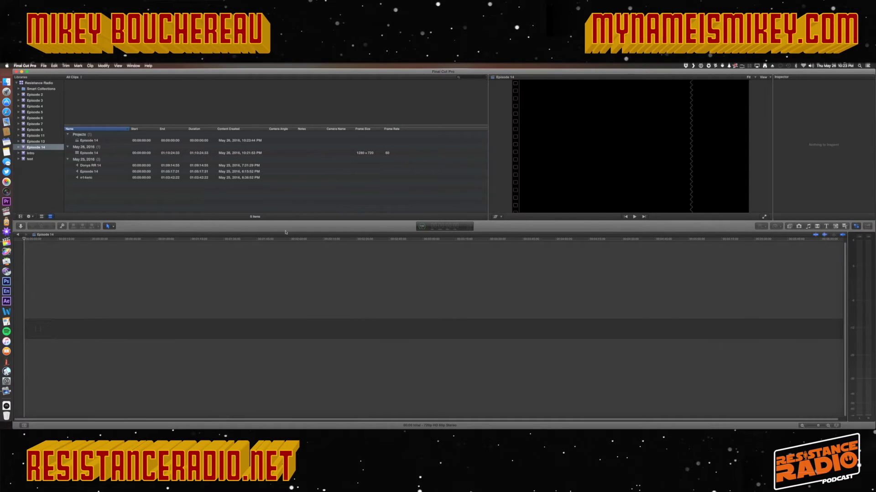
left_click(95, 153)
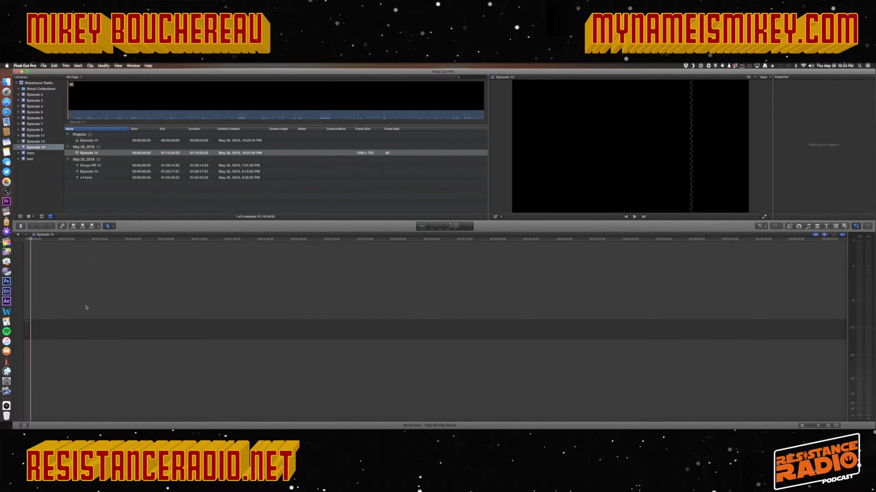
- Append the Episode 14 multicam clip to the timeline and lengthen the leading gap to 10:30
left_click(100, 154)
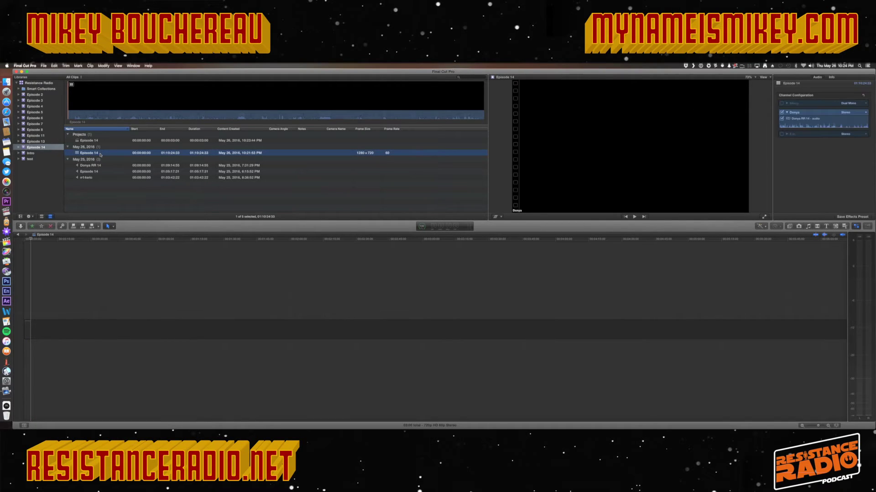
key("e")
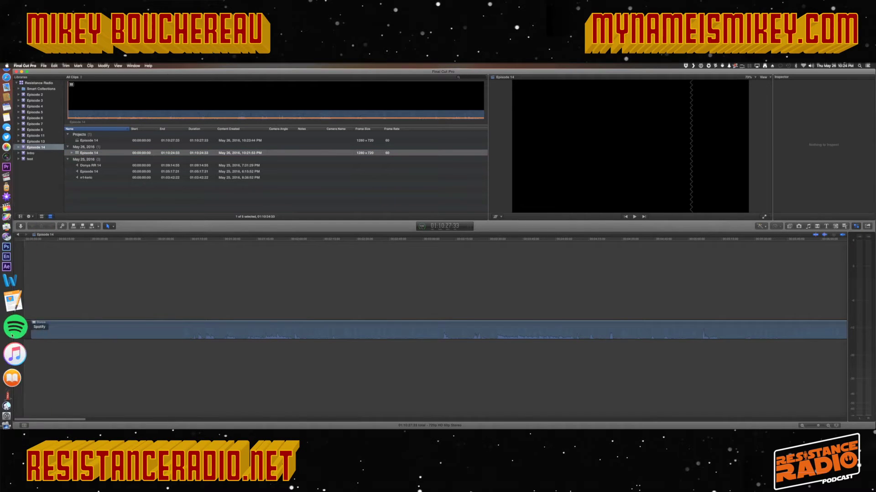
left_click(26, 326)
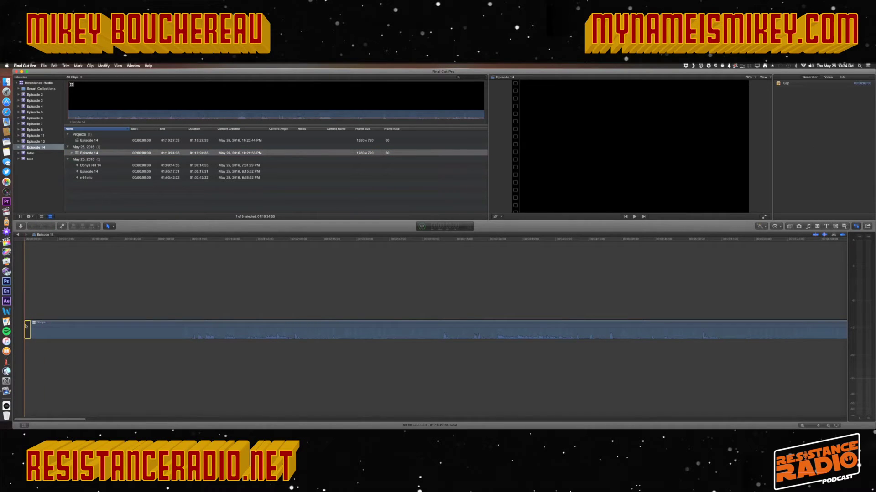
key("ctrl+d")
type("10:30")
key("Return")
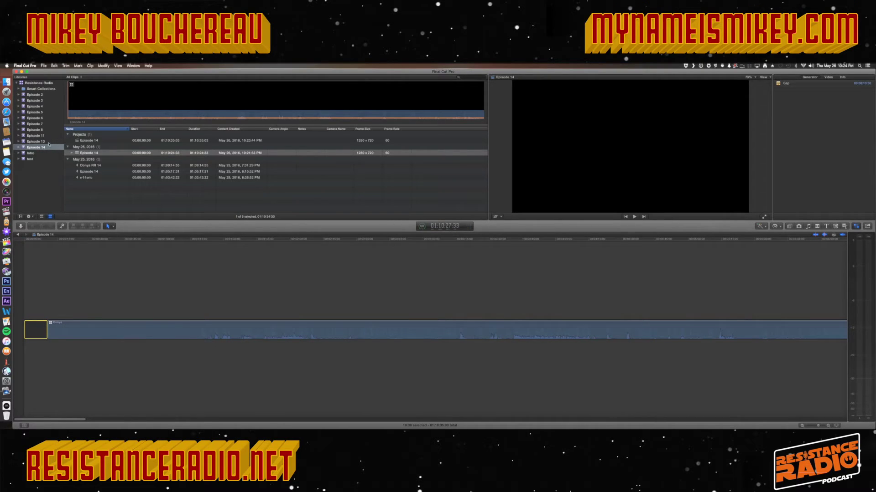
- Open the Episode 13 project and copy its TFA Intro clip
left_click(41, 144)
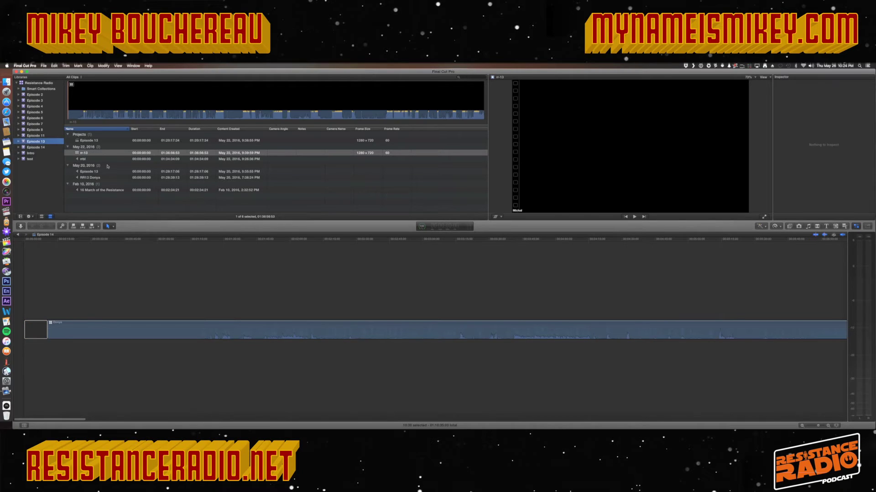
double_click(95, 142)
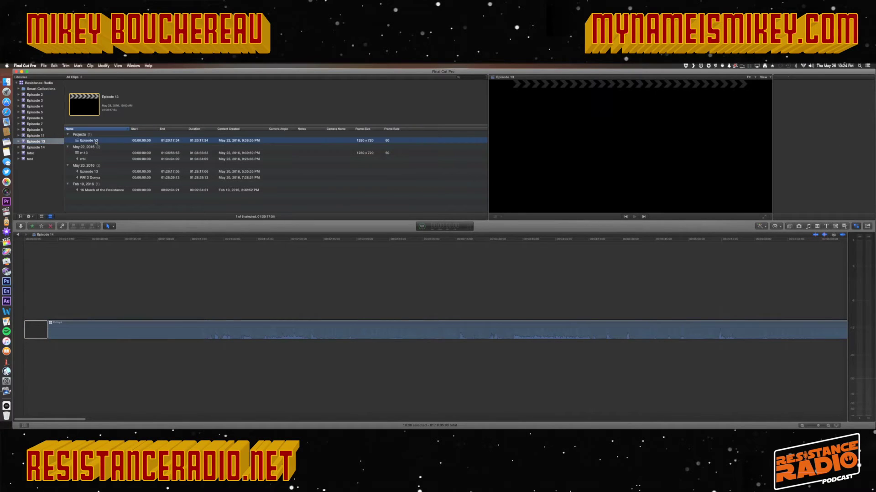
key("super+equal")
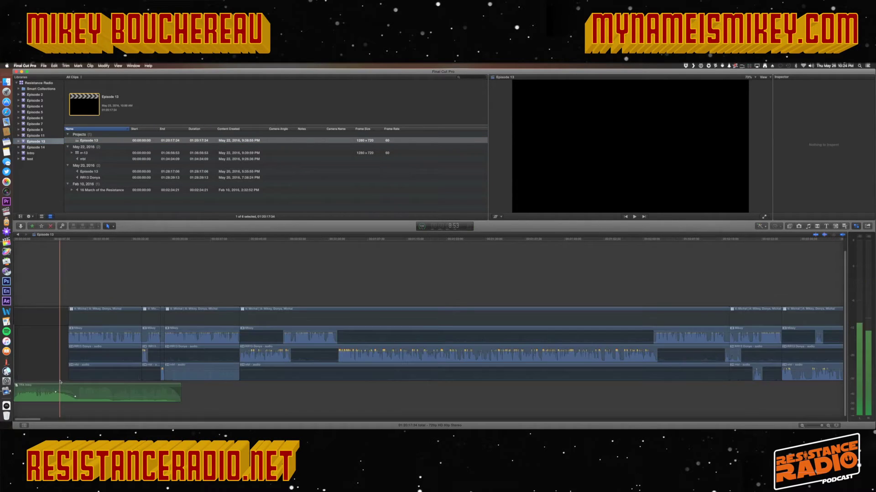
left_click(59, 387)
key("super+c")
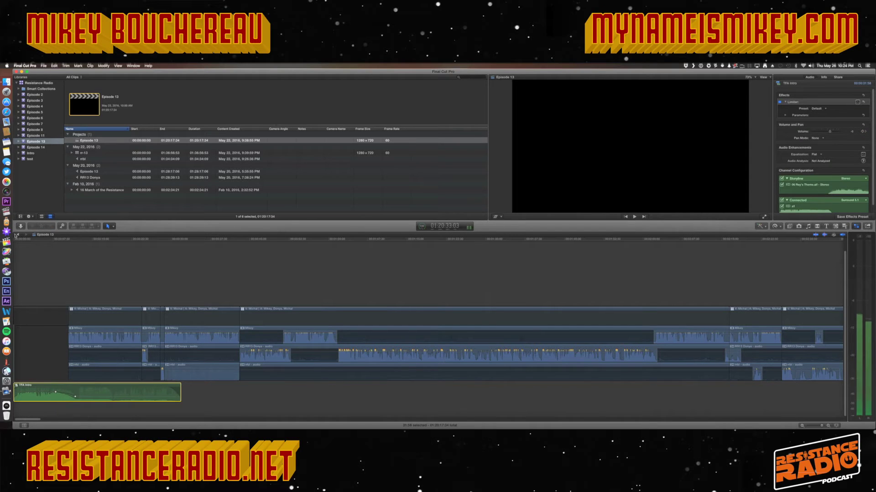
- Back in Episode 14, paste the TFA Intro clip at the very start of the timeline
key("super+bracketleft")
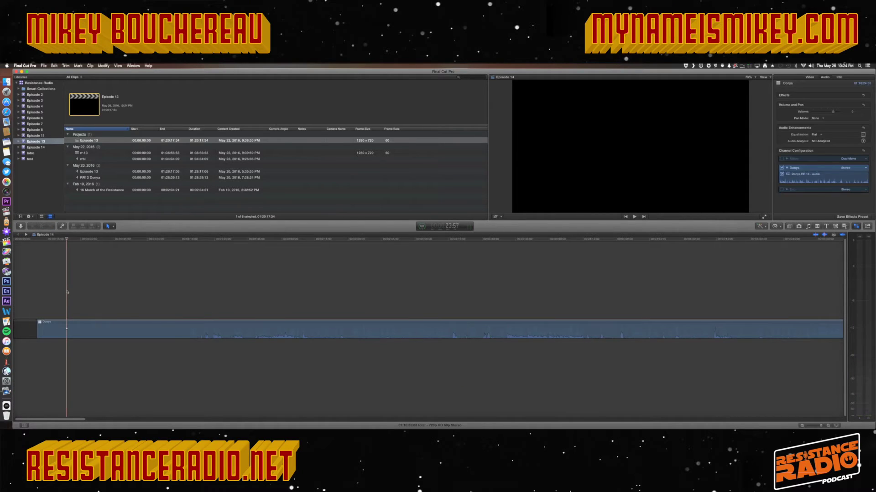
key("Home")
key("super+v")
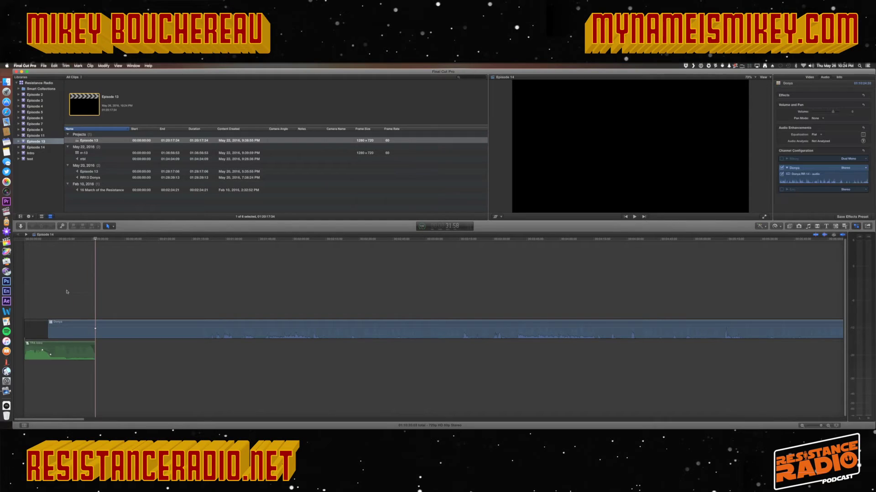